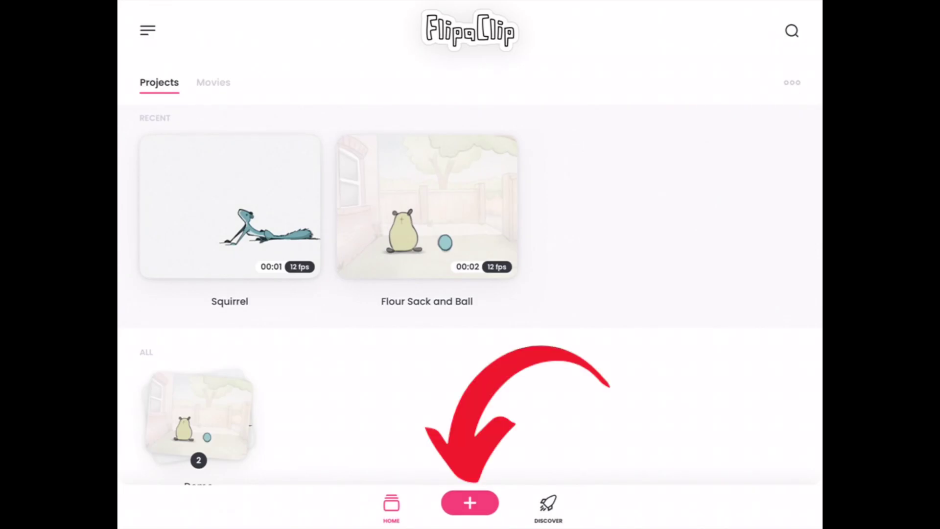
Step: Start a new project named BT and check its YouTube (720p), 12 FPS canvas settings
{"action": "left_click", "coordinate": [470, 503]}
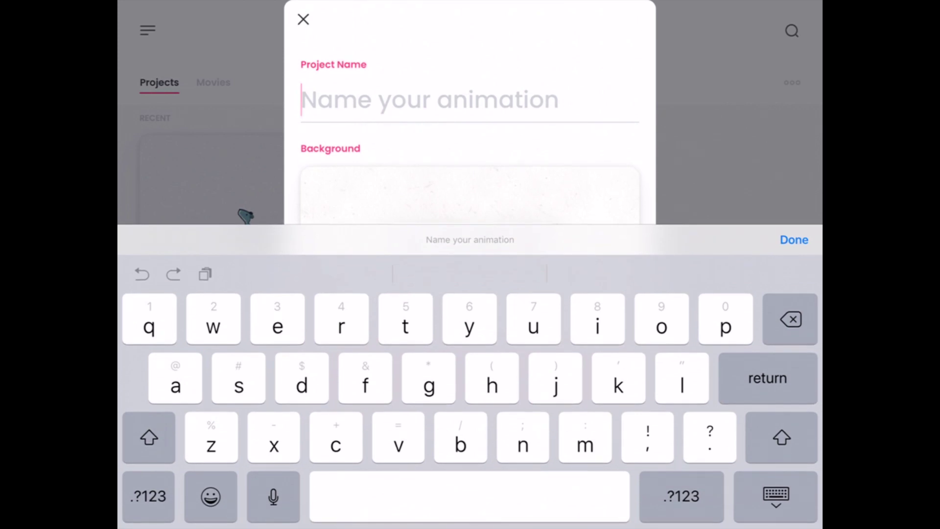
{"action": "type", "text": "BT"}
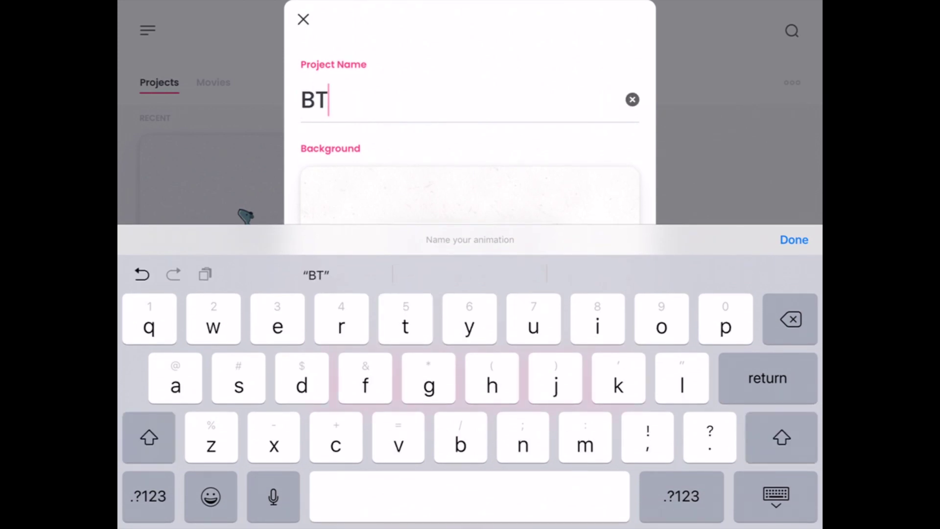
{"action": "key", "text": "Return"}
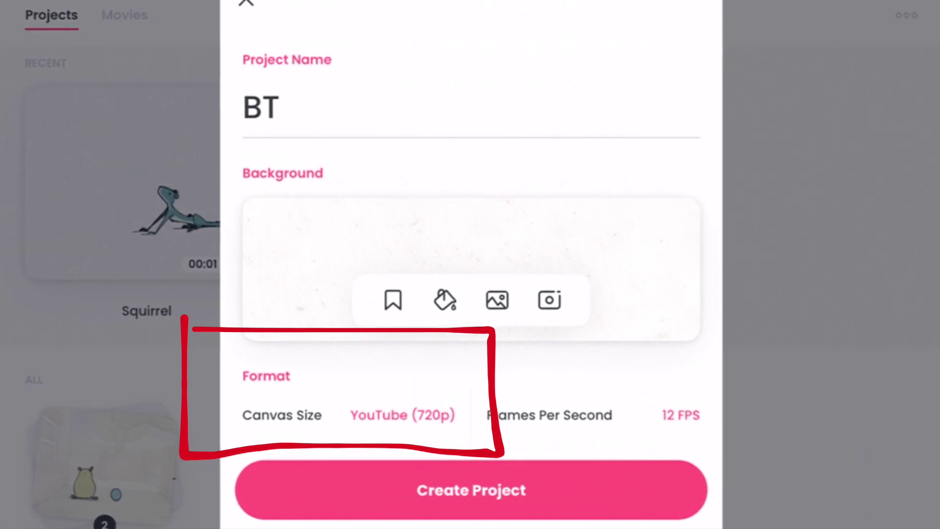
{"action": "left_click", "coordinate": [402, 413]}
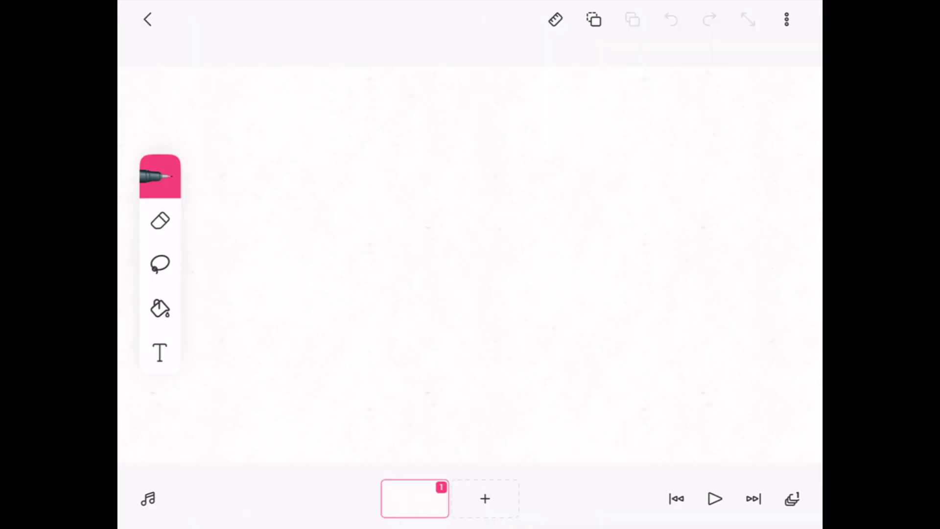
Step: In Pen Settings, set the brush thickness to 16px and the colour to red
{"action": "left_click", "coordinate": [160, 177]}
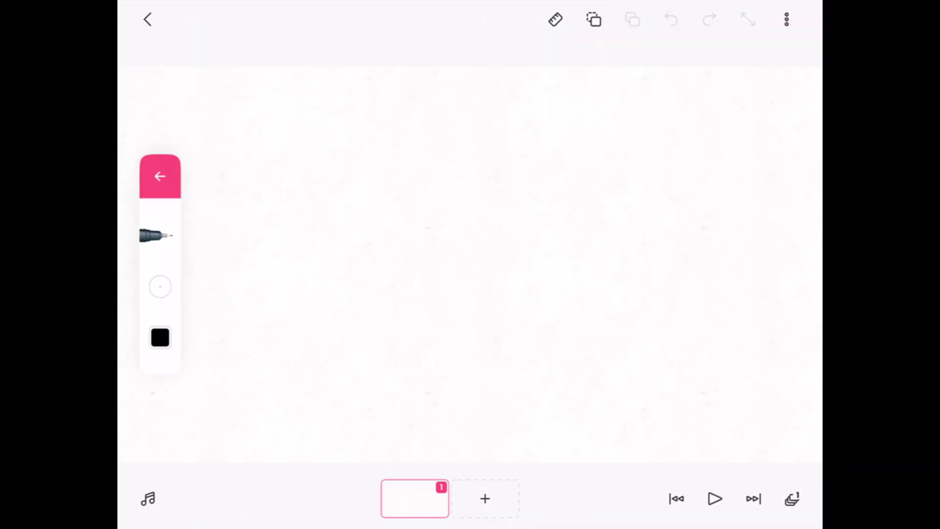
{"action": "left_click", "coordinate": [157, 235]}
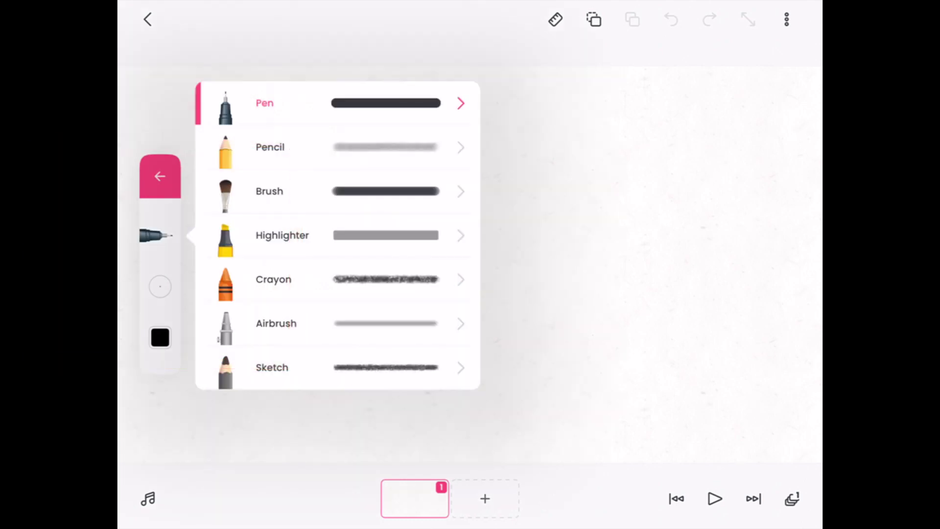
{"action": "left_click", "coordinate": [460, 103]}
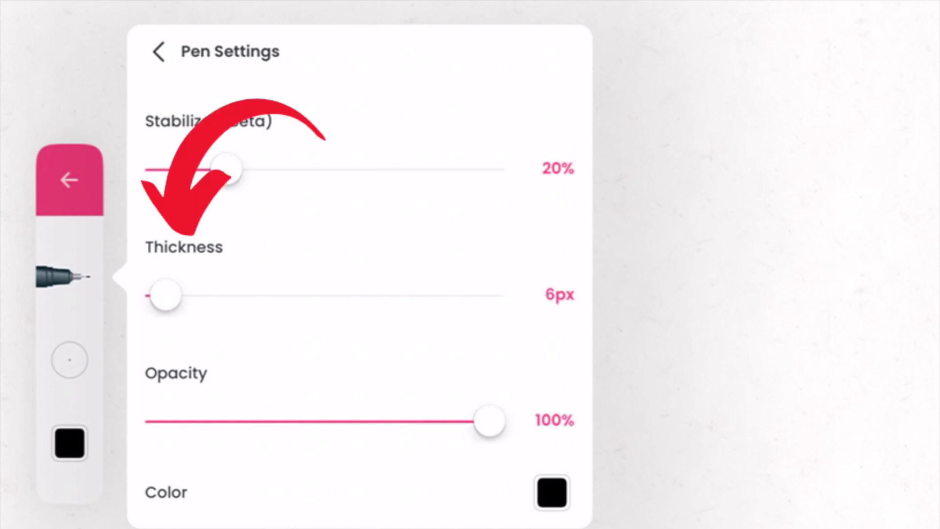
{"action": "mouse_move", "coordinate": [166, 296]}
{"action": "left_mouse_down"}
{"action": "mouse_move", "coordinate": [195, 295]}
{"action": "mouse_move", "coordinate": [175, 295]}
{"action": "left_mouse_up"}
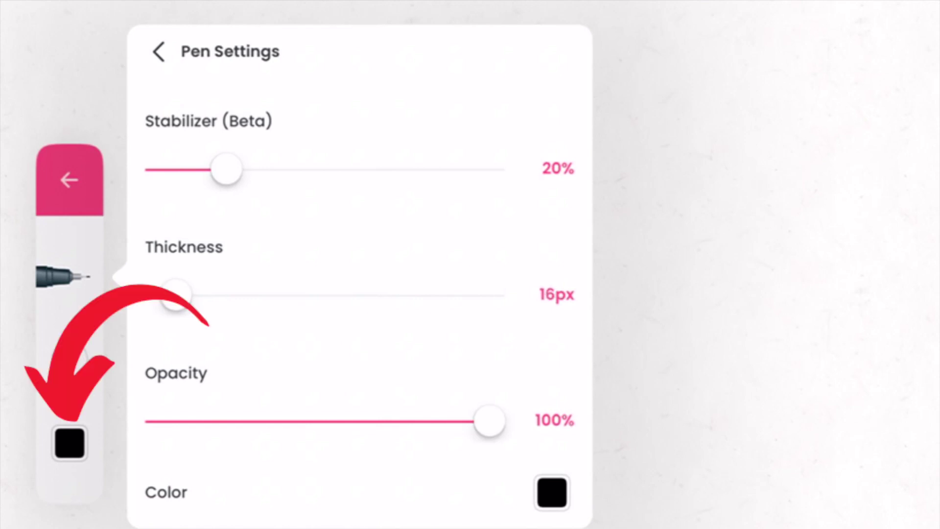
{"action": "left_click", "coordinate": [552, 492]}
{"action": "left_click_drag", "start_coordinate": [357, 304], "coordinate": [369, 251]}
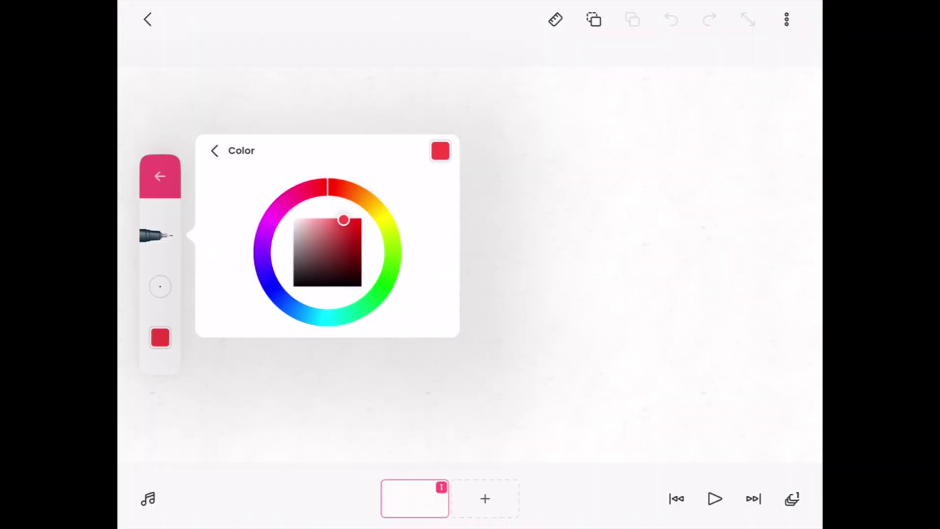
{"action": "left_click", "coordinate": [215, 150]}
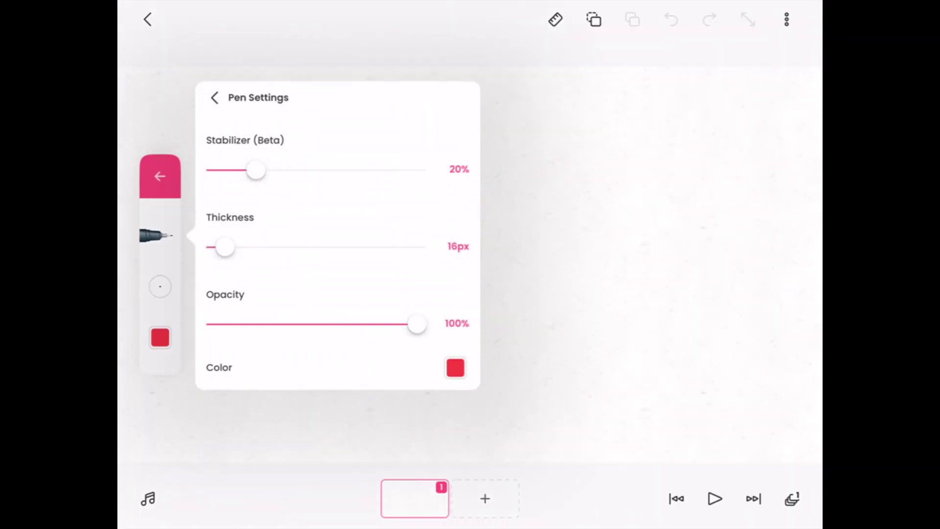
{"action": "left_click", "coordinate": [212, 97]}
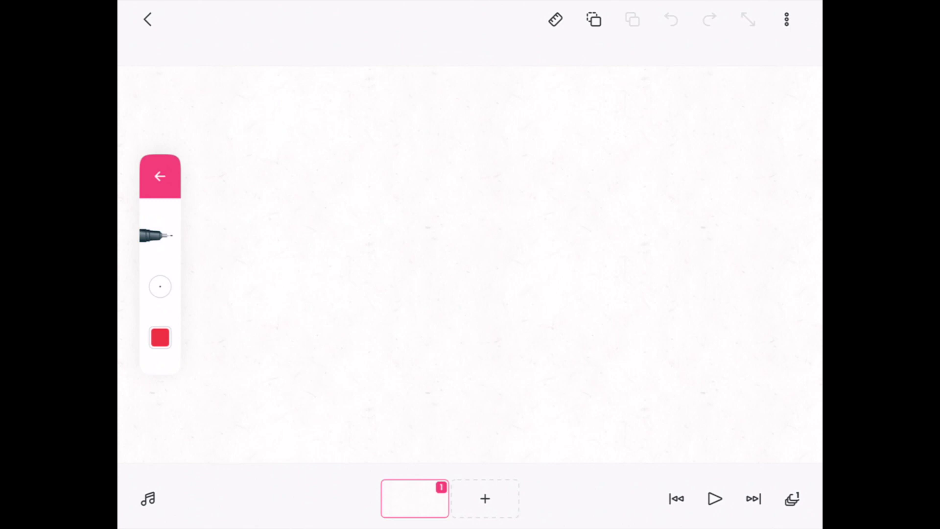
Step: Hand-letter the name 'Zar' in red on frame 1
{"action": "mouse_move", "coordinate": [323, 169]}
{"action": "left_mouse_down"}
{"action": "mouse_move", "coordinate": [365, 169]}
{"action": "mouse_move", "coordinate": [420, 284]}
{"action": "left_mouse_up"}
{"action": "mouse_move", "coordinate": [502, 238]}
{"action": "left_mouse_down"}
{"action": "mouse_move", "coordinate": [460, 259]}
{"action": "mouse_move", "coordinate": [502, 272]}
{"action": "left_mouse_up"}
{"action": "left_click_drag", "start_coordinate": [534, 272], "coordinate": [568, 227]}
Step: Add frames 2 to 4 and retrace 'Zar' over the onion skin on each
{"action": "left_click", "coordinate": [485, 498]}
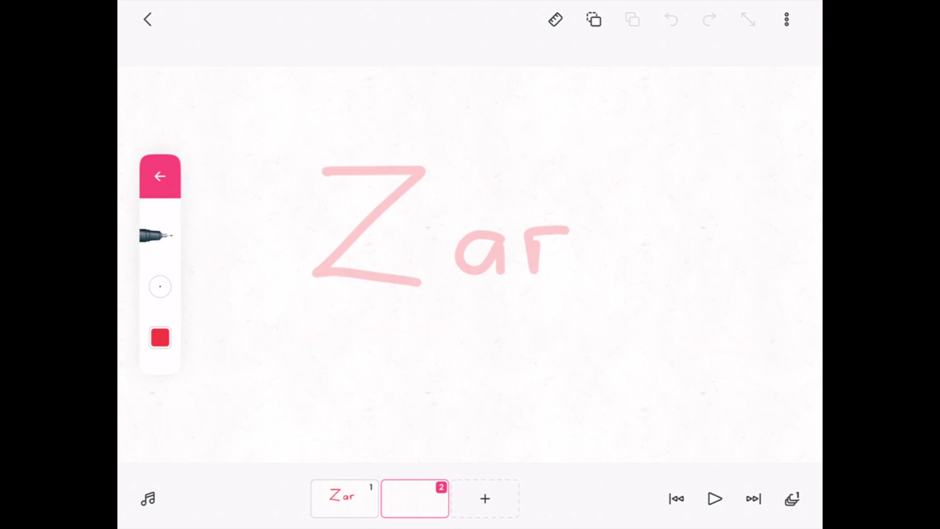
{"action": "mouse_move", "coordinate": [324, 167]}
{"action": "left_mouse_down"}
{"action": "mouse_move", "coordinate": [425, 168]}
{"action": "mouse_move", "coordinate": [315, 265]}
{"action": "mouse_move", "coordinate": [424, 282]}
{"action": "left_mouse_up"}
{"action": "mouse_move", "coordinate": [504, 247]}
{"action": "left_mouse_down"}
{"action": "mouse_move", "coordinate": [507, 239]}
{"action": "mouse_move", "coordinate": [507, 272]}
{"action": "left_mouse_up"}
{"action": "mouse_move", "coordinate": [537, 234]}
{"action": "left_mouse_down"}
{"action": "mouse_move", "coordinate": [537, 247]}
{"action": "mouse_move", "coordinate": [540, 235]}
{"action": "mouse_move", "coordinate": [567, 229]}
{"action": "left_mouse_up"}
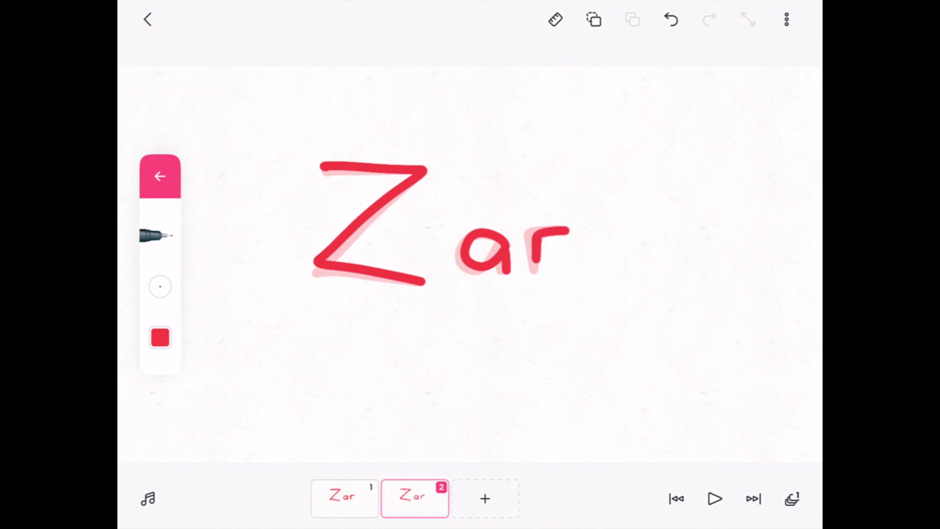
{"action": "left_click", "coordinate": [485, 499]}
{"action": "mouse_move", "coordinate": [317, 162]}
{"action": "left_mouse_down"}
{"action": "mouse_move", "coordinate": [427, 162]}
{"action": "mouse_move", "coordinate": [342, 252]}
{"action": "mouse_move", "coordinate": [435, 279]}
{"action": "mouse_move", "coordinate": [427, 156]}
{"action": "mouse_move", "coordinate": [313, 244]}
{"action": "mouse_move", "coordinate": [431, 273]}
{"action": "left_mouse_up"}
{"action": "left_click", "coordinate": [485, 499]}
{"action": "mouse_move", "coordinate": [507, 236]}
{"action": "left_mouse_down"}
{"action": "mouse_move", "coordinate": [487, 260]}
{"action": "mouse_move", "coordinate": [511, 281]}
{"action": "left_mouse_up"}
{"action": "mouse_move", "coordinate": [542, 228]}
{"action": "left_mouse_down"}
{"action": "mouse_move", "coordinate": [542, 258]}
{"action": "mouse_move", "coordinate": [586, 227]}
{"action": "left_mouse_up"}
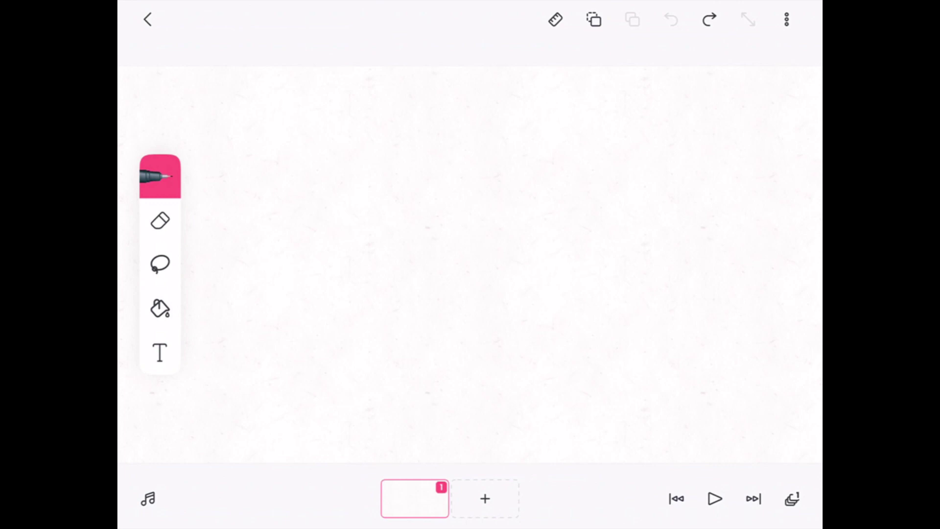
Step: Draw the ground line and the falling ball on frames 1 and 2
{"action": "left_click_drag", "start_coordinate": [321, 400], "coordinate": [666, 387]}
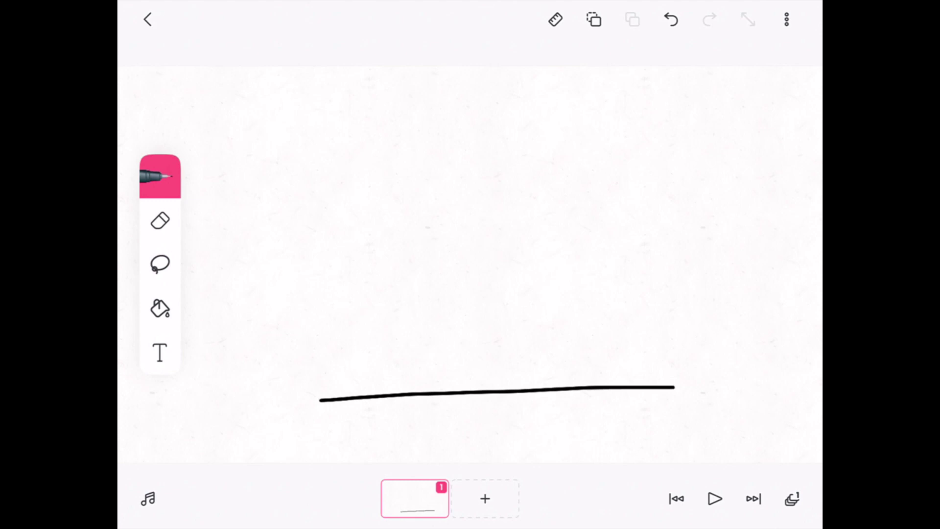
{"action": "mouse_move", "coordinate": [449, 73]}
{"action": "left_mouse_down"}
{"action": "mouse_move", "coordinate": [440, 146]}
{"action": "mouse_move", "coordinate": [525, 101]}
{"action": "left_mouse_up"}
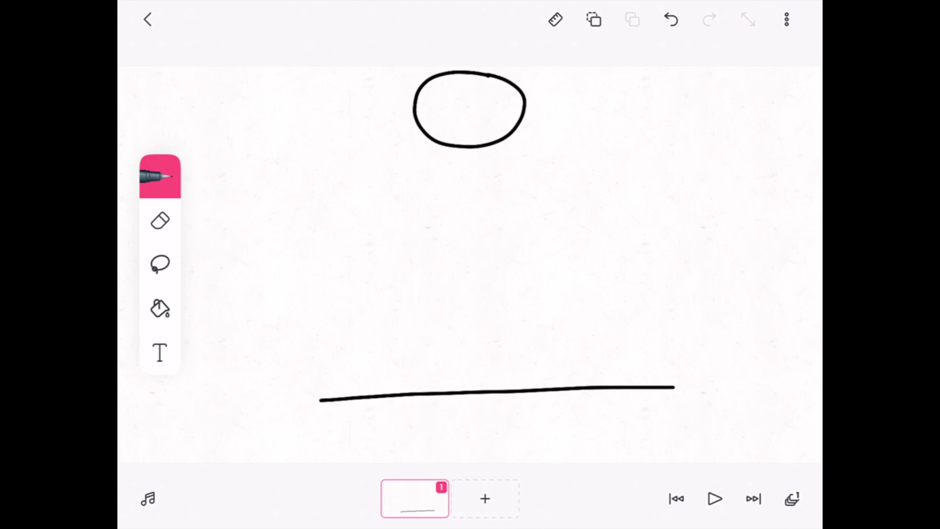
{"action": "left_click", "coordinate": [484, 499]}
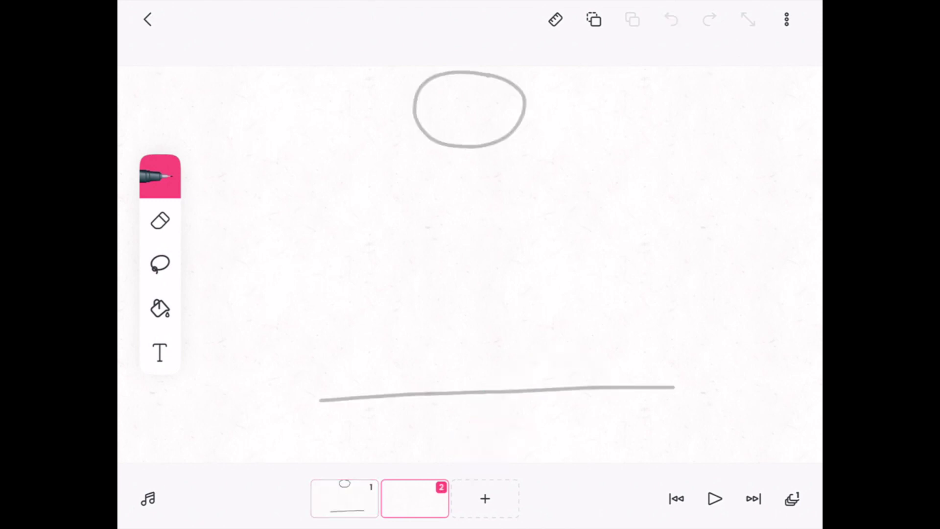
{"action": "mouse_move", "coordinate": [502, 155]}
{"action": "left_mouse_down"}
{"action": "mouse_move", "coordinate": [416, 176]}
{"action": "mouse_move", "coordinate": [483, 225]}
{"action": "mouse_move", "coordinate": [536, 173]}
{"action": "left_mouse_up"}
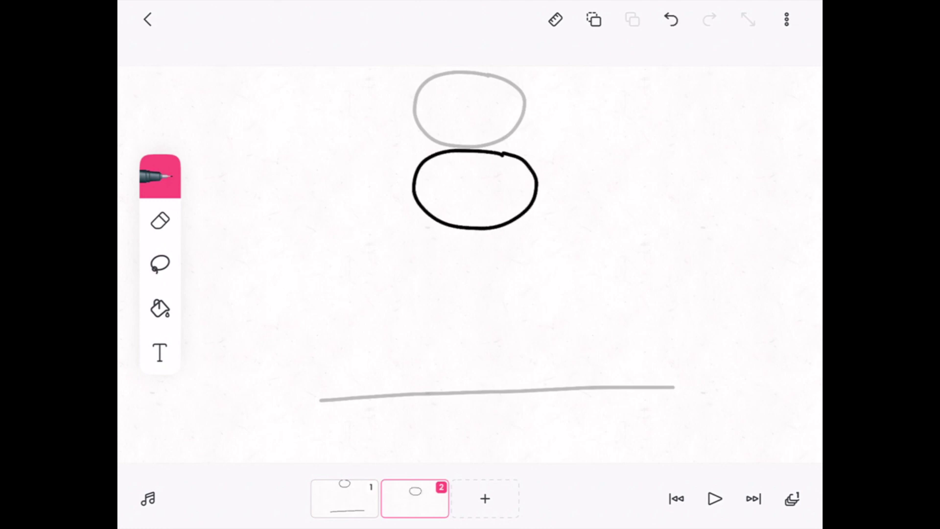
Step: Retrace the ground line on frames 2 to 4 and move to frame 5
{"action": "left_click", "coordinate": [485, 498]}
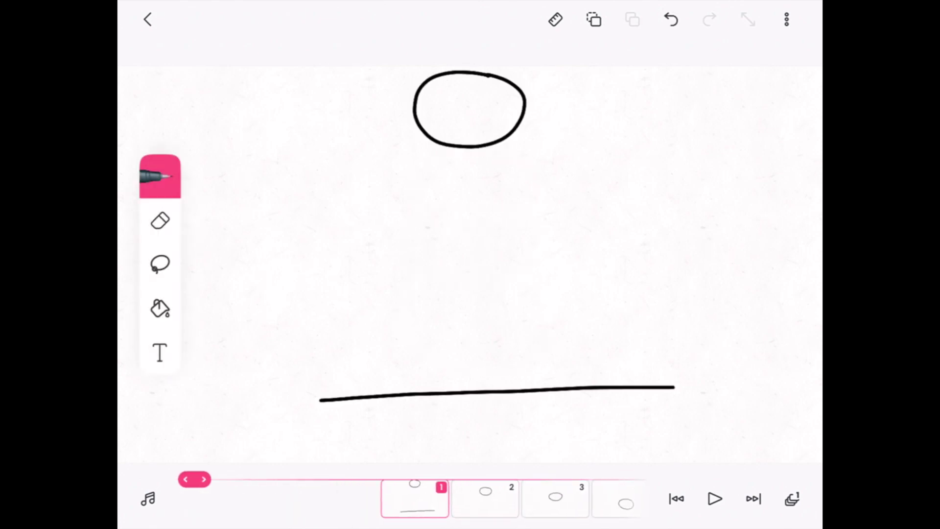
{"action": "left_click_drag", "start_coordinate": [328, 398], "coordinate": [672, 386]}
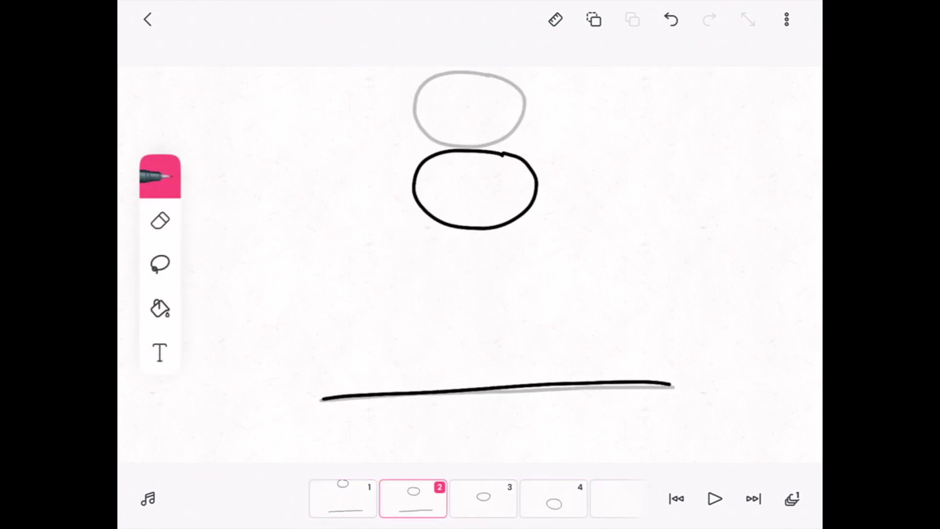
{"action": "left_click", "coordinate": [485, 498]}
{"action": "left_click_drag", "start_coordinate": [322, 398], "coordinate": [656, 382]}
{"action": "left_click", "coordinate": [484, 499]}
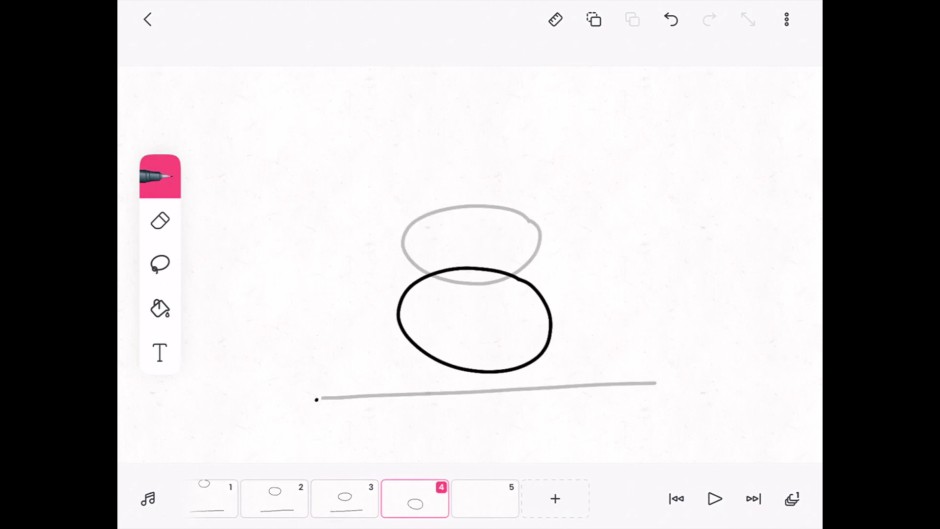
{"action": "left_click_drag", "start_coordinate": [316, 399], "coordinate": [665, 382]}
{"action": "left_click", "coordinate": [483, 498]}
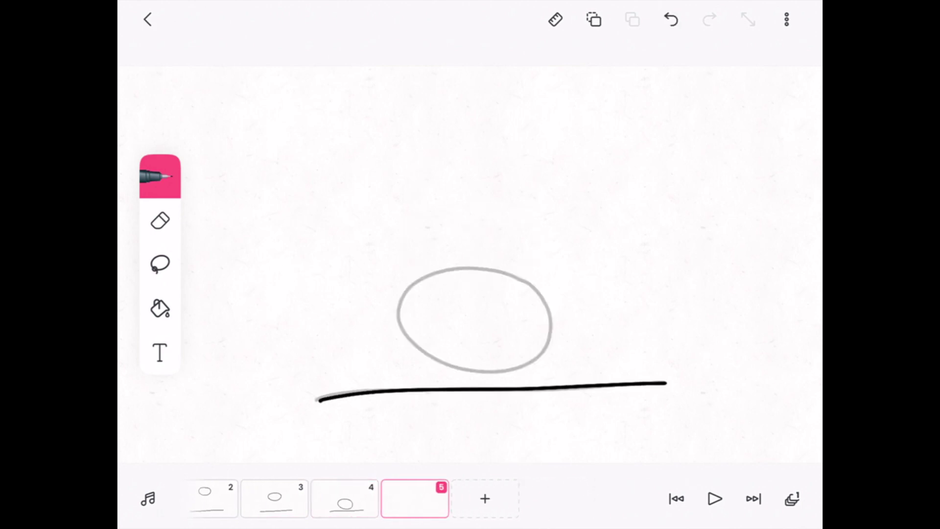
Step: Draw the ball squashed flat against the ground on frames 5 and 6
{"action": "mouse_move", "coordinate": [538, 342]}
{"action": "left_mouse_down"}
{"action": "mouse_move", "coordinate": [391, 367]}
{"action": "mouse_move", "coordinate": [538, 343]}
{"action": "left_mouse_up"}
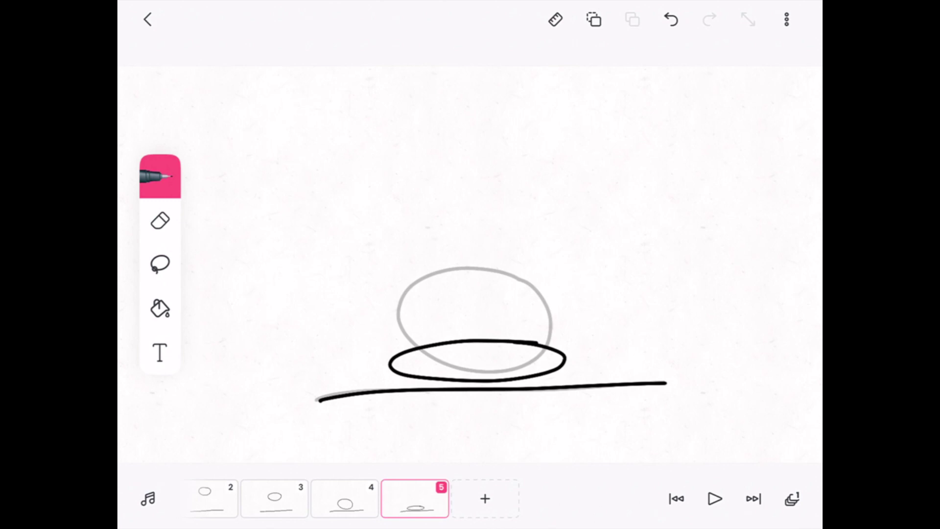
{"action": "left_click", "coordinate": [485, 498]}
{"action": "mouse_move", "coordinate": [558, 363]}
{"action": "left_mouse_down"}
{"action": "mouse_move", "coordinate": [420, 365]}
{"action": "mouse_move", "coordinate": [504, 381]}
{"action": "mouse_move", "coordinate": [594, 376]}
{"action": "mouse_move", "coordinate": [559, 363]}
{"action": "left_mouse_up"}
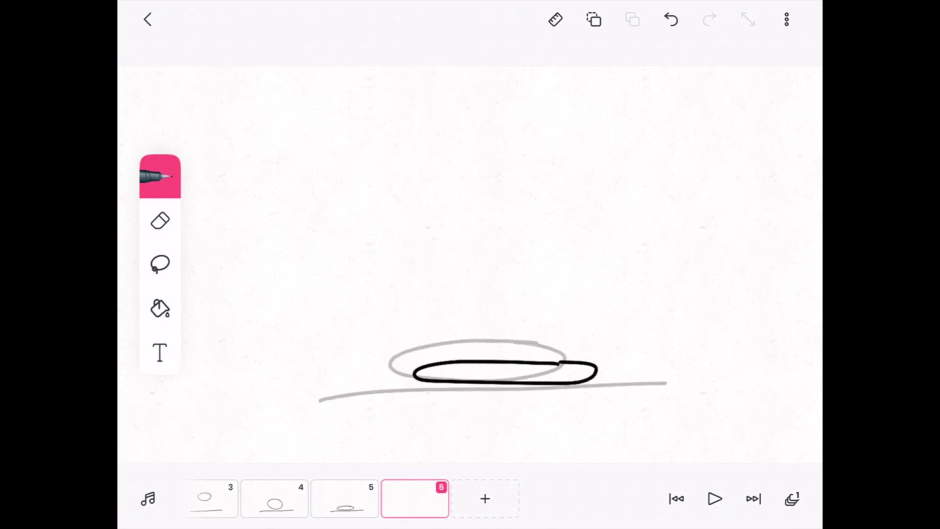
{"action": "left_click", "coordinate": [670, 20]}
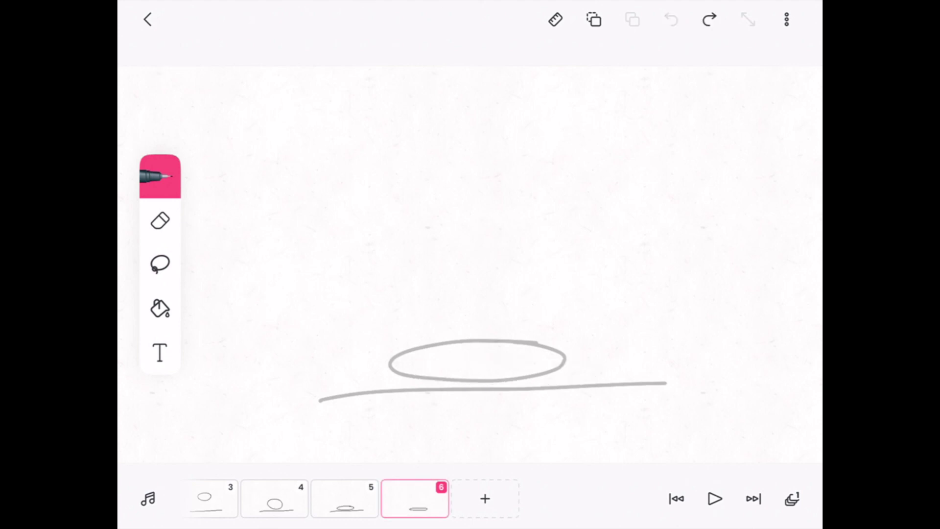
{"action": "mouse_move", "coordinate": [557, 365]}
{"action": "left_mouse_down"}
{"action": "mouse_move", "coordinate": [470, 364]}
{"action": "mouse_move", "coordinate": [496, 362]}
{"action": "mouse_move", "coordinate": [402, 387]}
{"action": "mouse_move", "coordinate": [569, 368]}
{"action": "mouse_move", "coordinate": [512, 360]}
{"action": "left_mouse_up"}
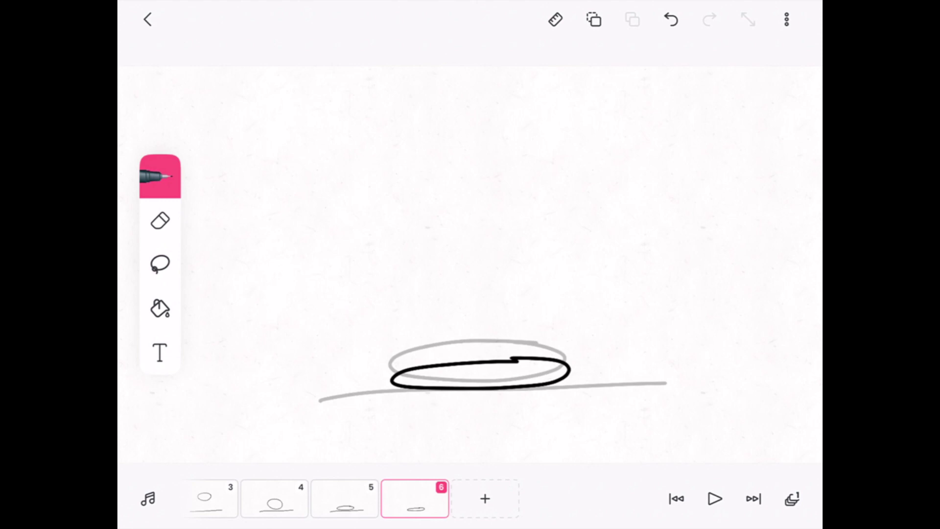
Step: Draw the ball rising again on frames 7 to 9
{"action": "left_click", "coordinate": [485, 499]}
{"action": "mouse_move", "coordinate": [455, 306]}
{"action": "left_mouse_down"}
{"action": "mouse_move", "coordinate": [445, 305]}
{"action": "mouse_move", "coordinate": [507, 352]}
{"action": "mouse_move", "coordinate": [563, 306]}
{"action": "mouse_move", "coordinate": [470, 295]}
{"action": "mouse_move", "coordinate": [556, 326]}
{"action": "mouse_move", "coordinate": [481, 292]}
{"action": "left_mouse_up"}
{"action": "left_click", "coordinate": [670, 19]}
{"action": "left_click", "coordinate": [485, 498]}
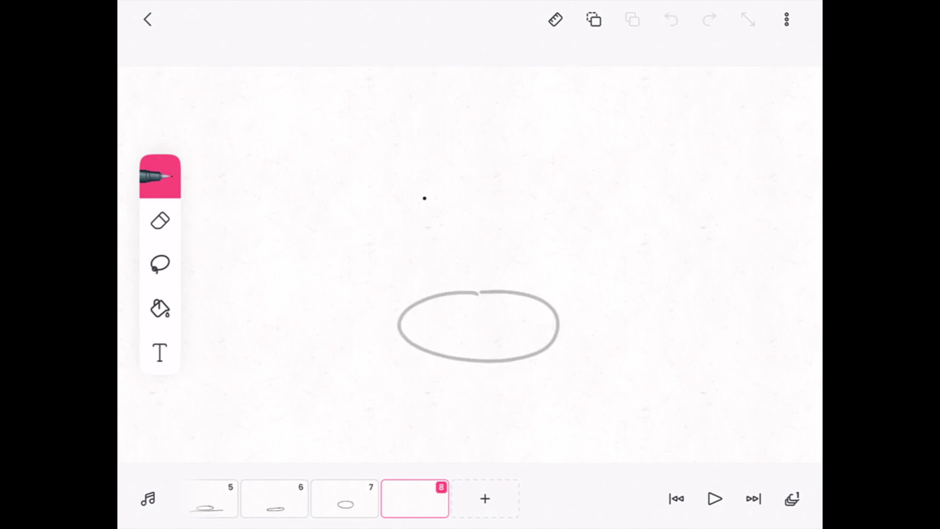
{"action": "mouse_move", "coordinate": [426, 196]}
{"action": "left_mouse_down"}
{"action": "mouse_move", "coordinate": [478, 195]}
{"action": "mouse_move", "coordinate": [426, 197]}
{"action": "left_mouse_up"}
{"action": "left_click", "coordinate": [485, 498]}
{"action": "mouse_move", "coordinate": [474, 120]}
{"action": "left_mouse_down"}
{"action": "mouse_move", "coordinate": [472, 183]}
{"action": "mouse_move", "coordinate": [453, 123]}
{"action": "left_mouse_up"}
Step: Draw a larger ball near the top of frame 10, then scrub back to frame 7
{"action": "left_click", "coordinate": [485, 499]}
{"action": "mouse_move", "coordinate": [474, 73]}
{"action": "left_mouse_down"}
{"action": "mouse_move", "coordinate": [458, 88]}
{"action": "mouse_move", "coordinate": [571, 71]}
{"action": "left_mouse_up"}
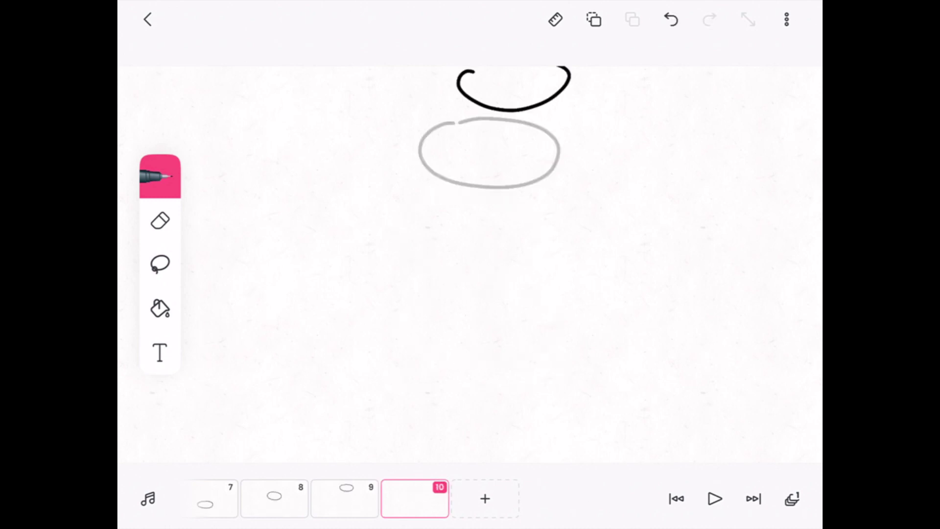
{"action": "left_click", "coordinate": [671, 20]}
{"action": "left_click_drag", "start_coordinate": [447, 67], "coordinate": [589, 67]}
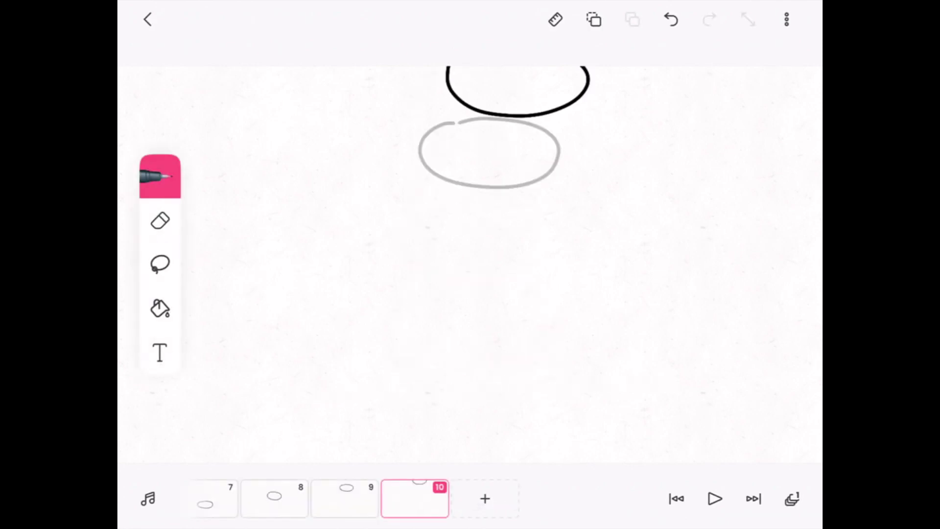
{"action": "left_click_drag", "start_coordinate": [598, 479], "coordinate": [537, 479]}
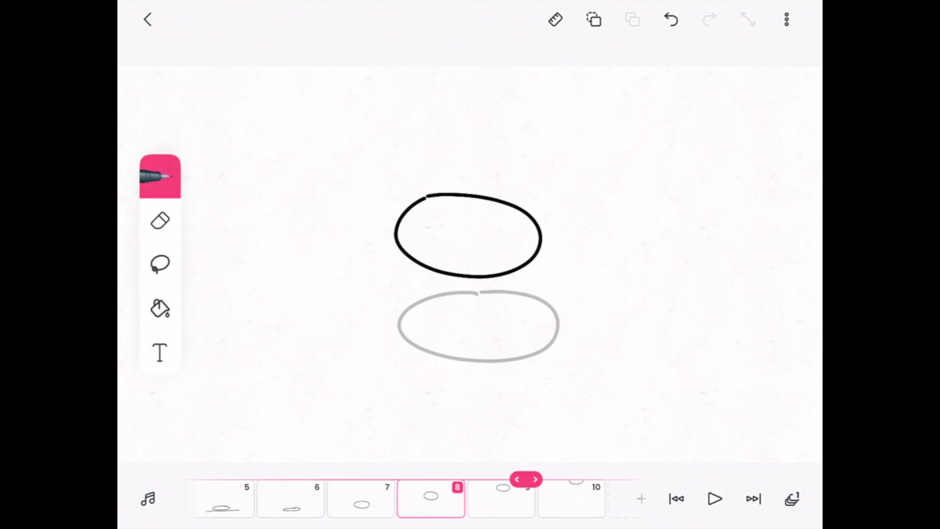
{"action": "mouse_move", "coordinate": [537, 478]}
{"action": "left_mouse_down"}
{"action": "mouse_move", "coordinate": [341, 478]}
{"action": "mouse_move", "coordinate": [431, 479]}
{"action": "left_mouse_up"}
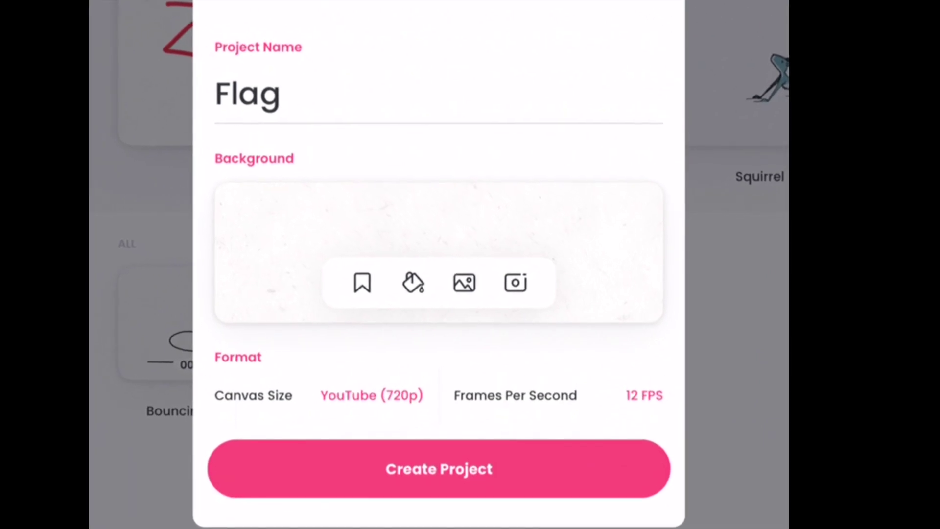
Step: Choose the light-blue weather-symbol pattern as the Flag project's background
{"action": "left_click", "coordinate": [362, 283]}
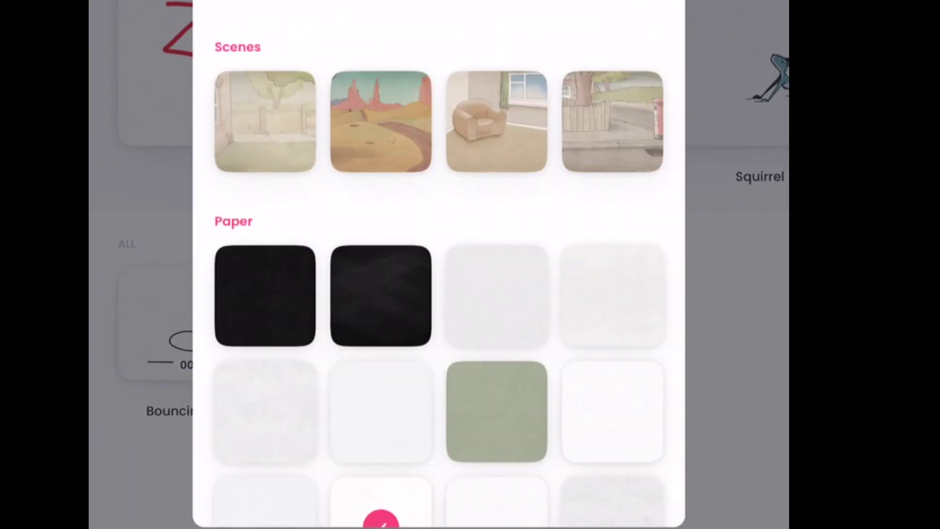
{"action": "scroll", "coordinate": [439, 269], "scroll_direction": "down", "scroll_amount": 5}
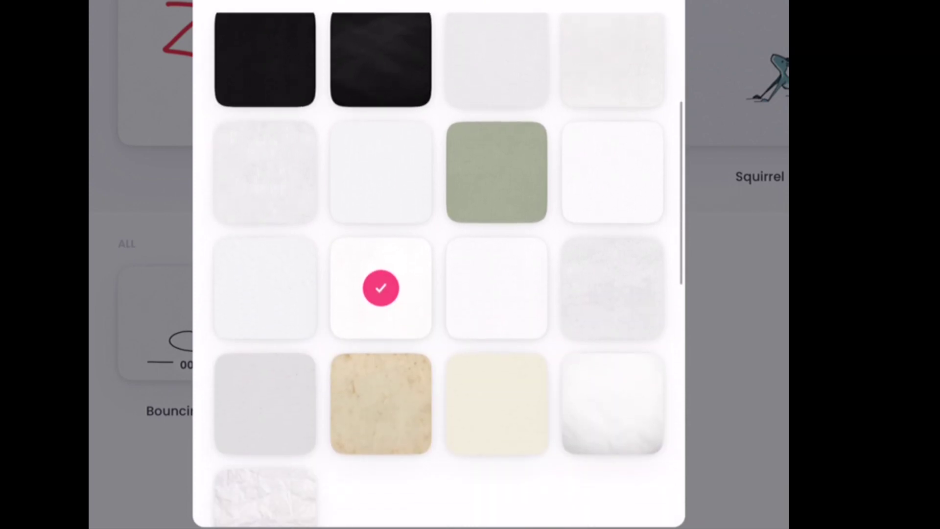
{"action": "scroll", "coordinate": [438, 270], "scroll_direction": "down", "scroll_amount": 10}
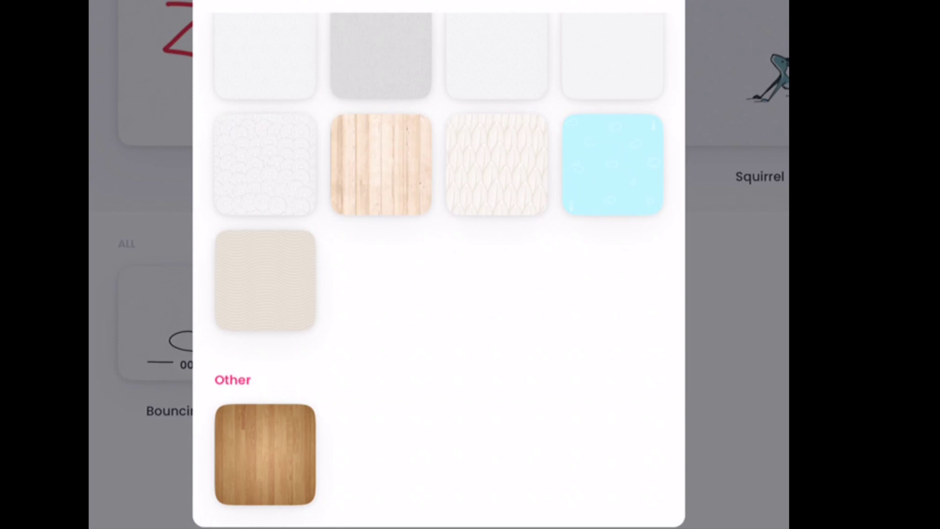
{"action": "scroll", "coordinate": [438, 270], "scroll_direction": "up", "scroll_amount": 3}
{"action": "scroll", "coordinate": [439, 269], "scroll_direction": "up", "scroll_amount": 10}
{"action": "scroll", "coordinate": [439, 269], "scroll_direction": "up", "scroll_amount": 3}
{"action": "scroll", "coordinate": [439, 269], "scroll_direction": "up", "scroll_amount": 2}
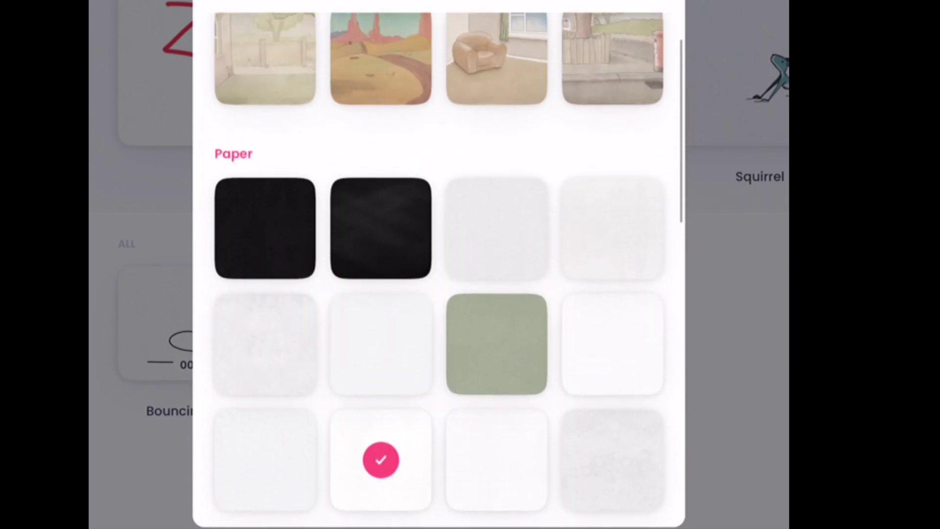
{"action": "scroll", "coordinate": [438, 270], "scroll_direction": "down", "scroll_amount": 5}
{"action": "scroll", "coordinate": [439, 270], "scroll_direction": "down", "scroll_amount": 5}
{"action": "left_click", "coordinate": [612, 164]}
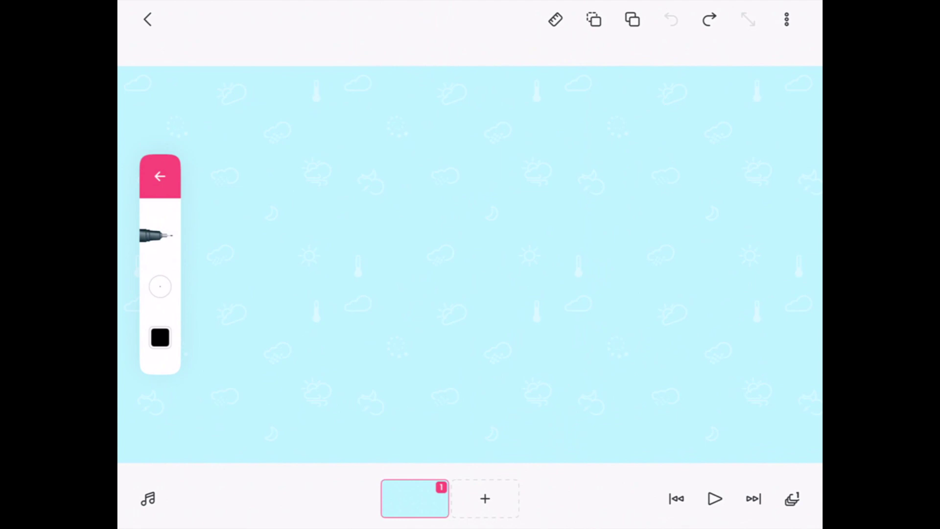
Step: Draw the knobbed flagpole and the flag's wavy top edge on frame 1
{"action": "left_click_drag", "start_coordinate": [285, 164], "coordinate": [286, 403]}
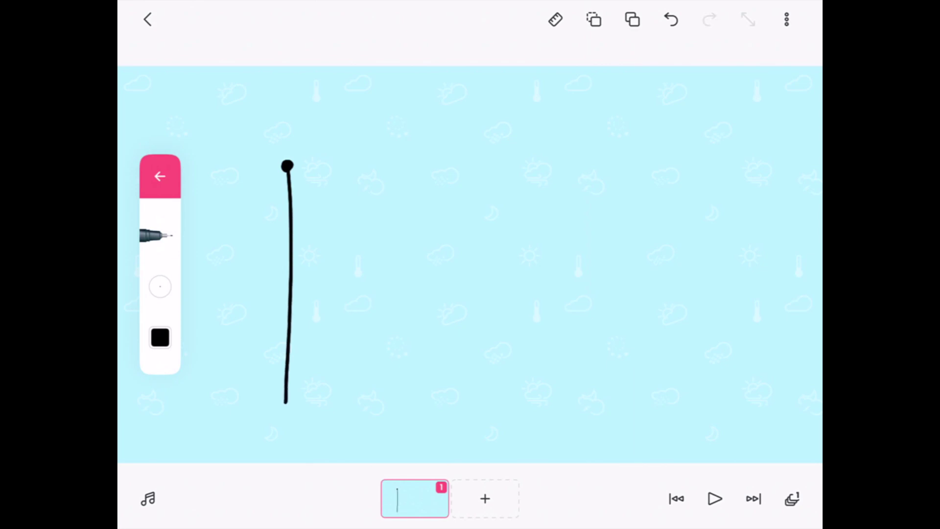
{"action": "left_click_drag", "start_coordinate": [291, 189], "coordinate": [370, 180]}
{"action": "key", "text": "ctrl+z"}
{"action": "key", "text": "ctrl+z"}
{"action": "mouse_move", "coordinate": [293, 186]}
{"action": "left_mouse_down"}
{"action": "mouse_move", "coordinate": [552, 187]}
{"action": "mouse_move", "coordinate": [548, 323]}
{"action": "left_mouse_up"}
Step: Finish the flag's right and bottom edges, then add an empty frame 2
{"action": "key", "text": "ctrl+z"}
{"action": "key", "text": "ctrl+z"}
{"action": "key", "text": "ctrl+z"}
{"action": "left_click_drag", "start_coordinate": [554, 184], "coordinate": [548, 315]}
{"action": "key", "text": "ctrl+z"}
{"action": "left_click_drag", "start_coordinate": [547, 267], "coordinate": [548, 310]}
{"action": "mouse_move", "coordinate": [291, 313]}
{"action": "left_mouse_down"}
{"action": "mouse_move", "coordinate": [383, 296]}
{"action": "mouse_move", "coordinate": [557, 320]}
{"action": "left_mouse_up"}
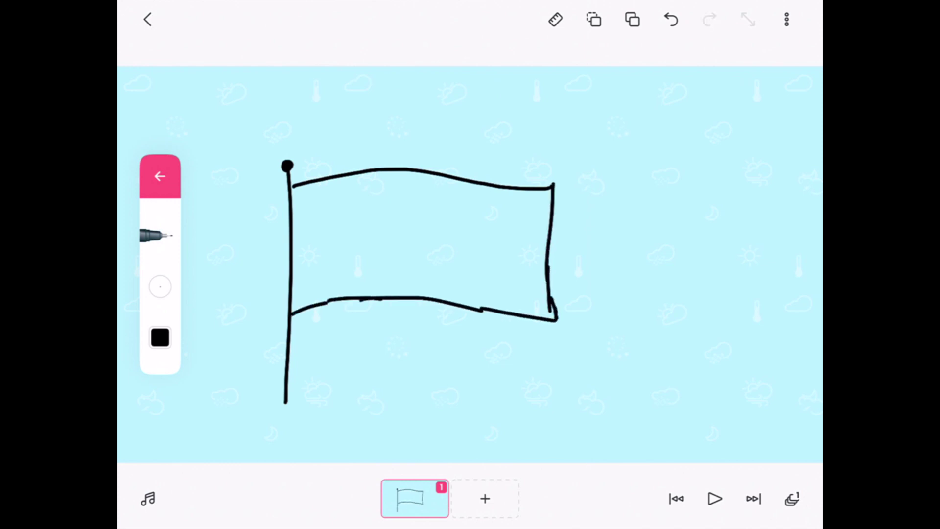
{"action": "key", "text": "ctrl+z"}
{"action": "left_click_drag", "start_coordinate": [481, 310], "coordinate": [550, 321]}
{"action": "left_click", "coordinate": [485, 498]}
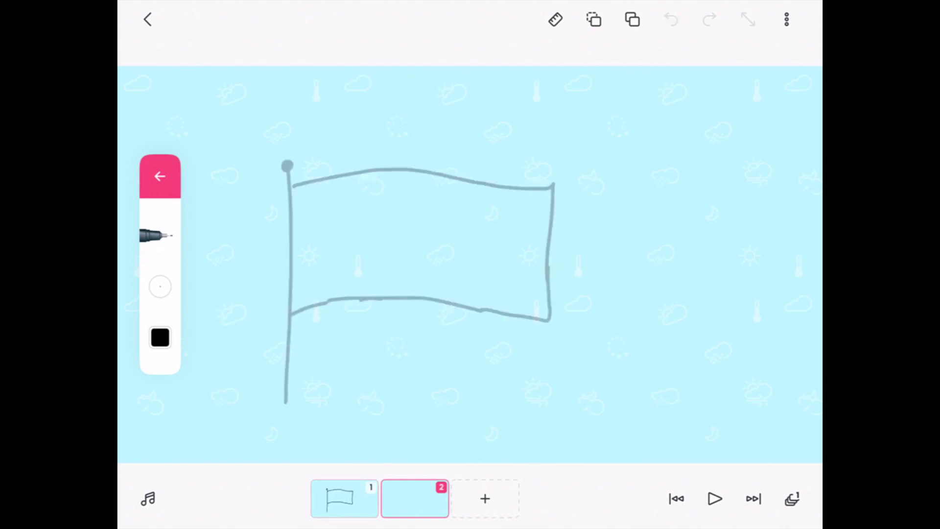
Step: Trace the knob and pole on frame 2, erasing the pole's overlong bottom end
{"action": "mouse_move", "coordinate": [291, 163]}
{"action": "left_mouse_down"}
{"action": "mouse_move", "coordinate": [282, 163]}
{"action": "mouse_move", "coordinate": [291, 164]}
{"action": "left_mouse_up"}
{"action": "left_click_drag", "start_coordinate": [288, 169], "coordinate": [282, 418]}
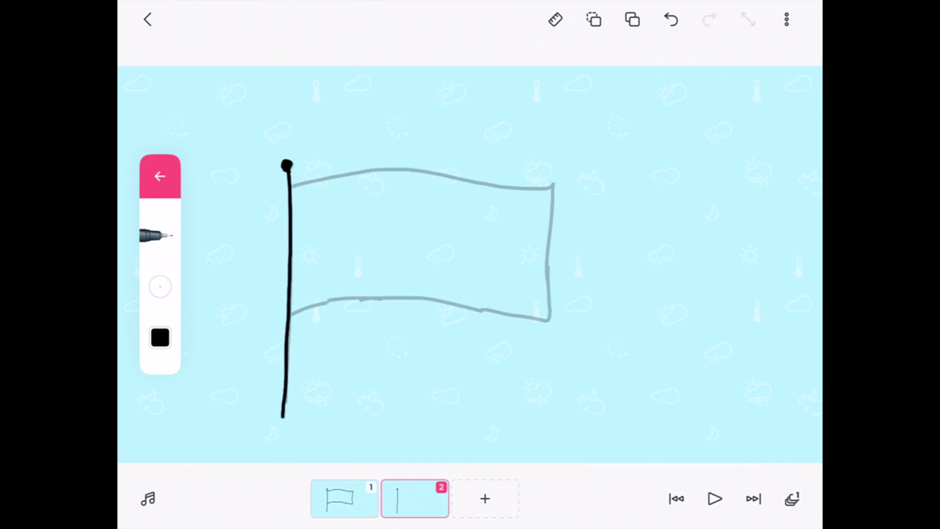
{"action": "left_click", "coordinate": [160, 177]}
{"action": "left_click", "coordinate": [160, 220]}
{"action": "left_click_drag", "start_coordinate": [287, 412], "coordinate": [284, 418]}
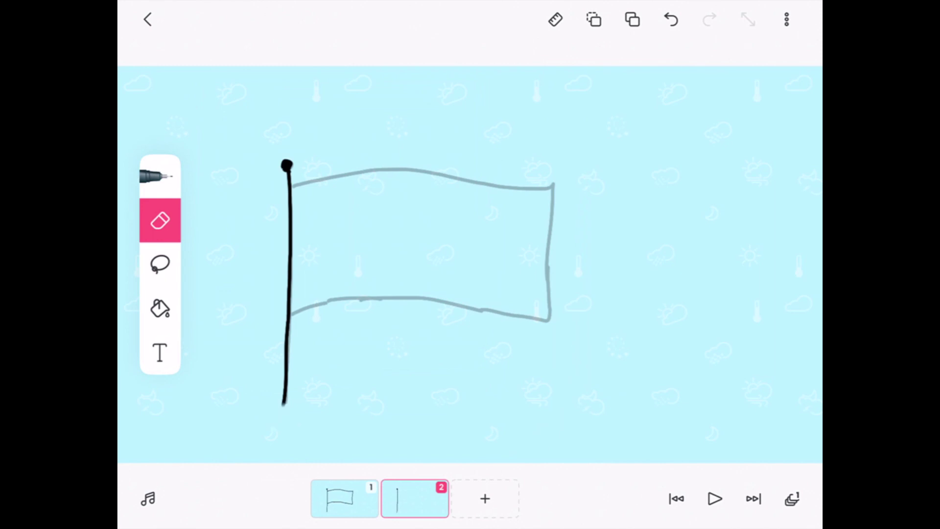
{"action": "left_click", "coordinate": [159, 176]}
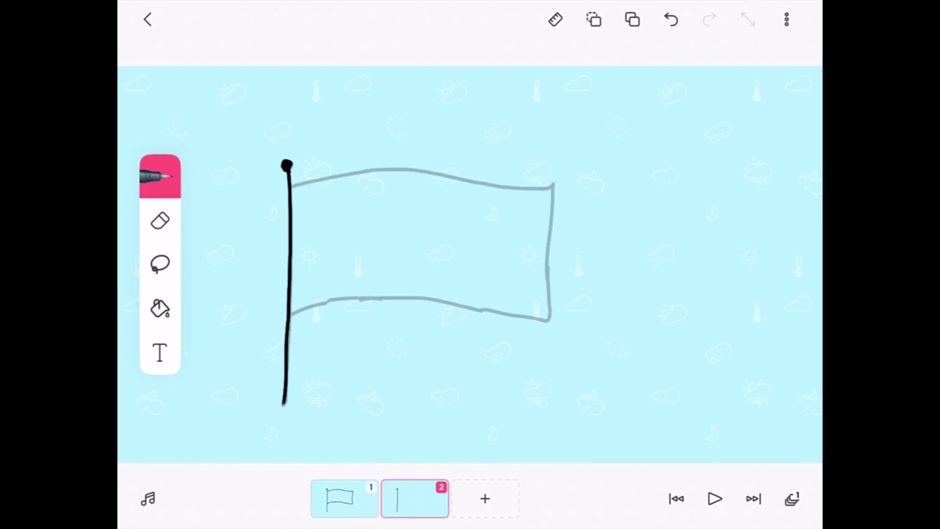
Step: Trace the flag's top, right and bottom edges, then add frame 3
{"action": "mouse_move", "coordinate": [294, 186]}
{"action": "left_mouse_down"}
{"action": "mouse_move", "coordinate": [557, 186]}
{"action": "mouse_move", "coordinate": [554, 238]}
{"action": "left_mouse_up"}
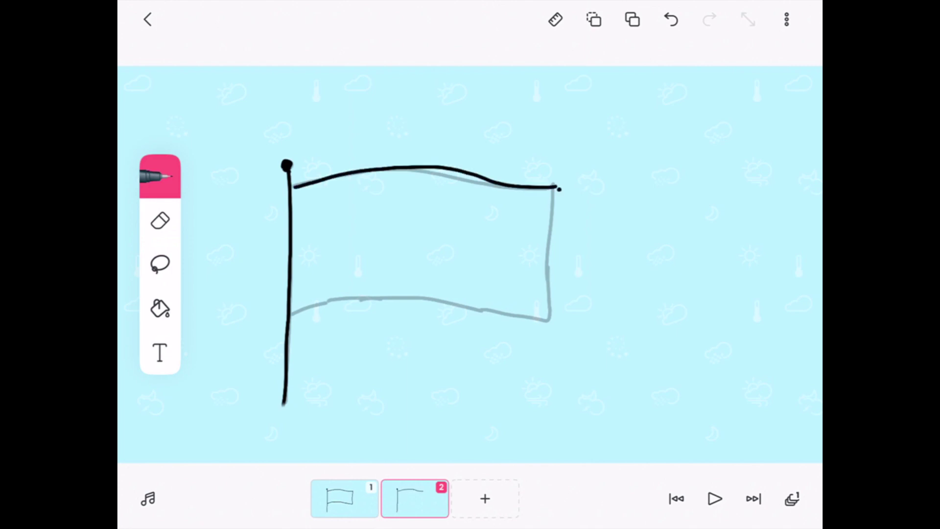
{"action": "key", "text": "ctrl+z"}
{"action": "mouse_move", "coordinate": [558, 186]}
{"action": "left_mouse_down"}
{"action": "mouse_move", "coordinate": [552, 321]}
{"action": "mouse_move", "coordinate": [292, 317]}
{"action": "left_mouse_up"}
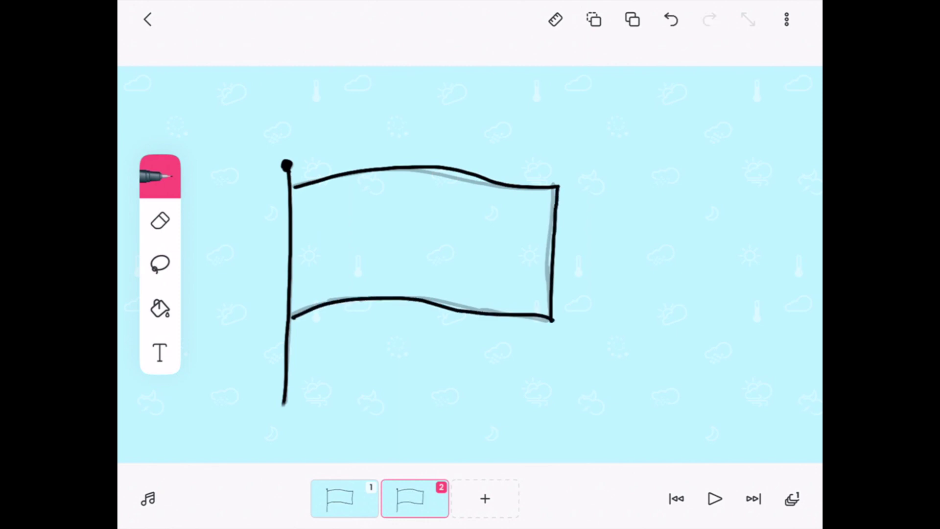
{"action": "left_click", "coordinate": [484, 498]}
Step: Trace the pole and flag edges over the onion skin on frames 3 and 4
{"action": "left_click_drag", "start_coordinate": [287, 167], "coordinate": [286, 403]}
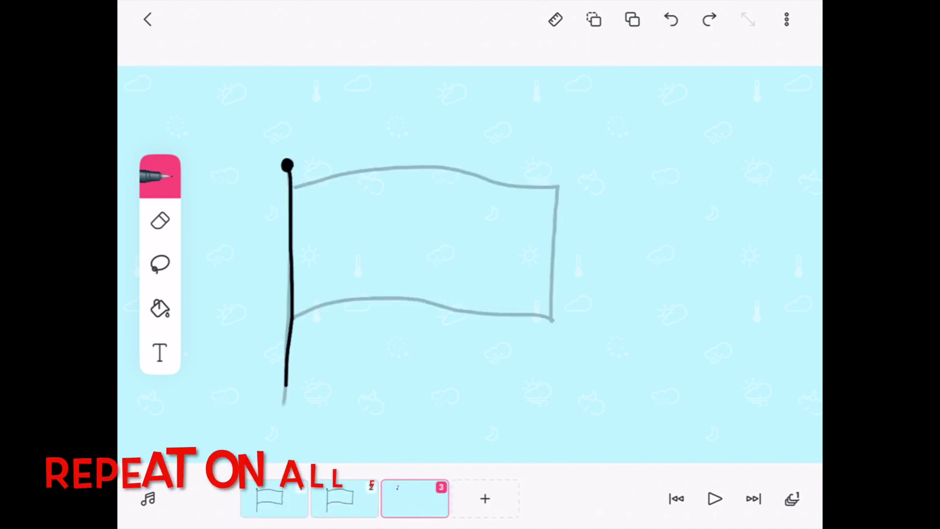
{"action": "left_click_drag", "start_coordinate": [292, 186], "coordinate": [557, 187]}
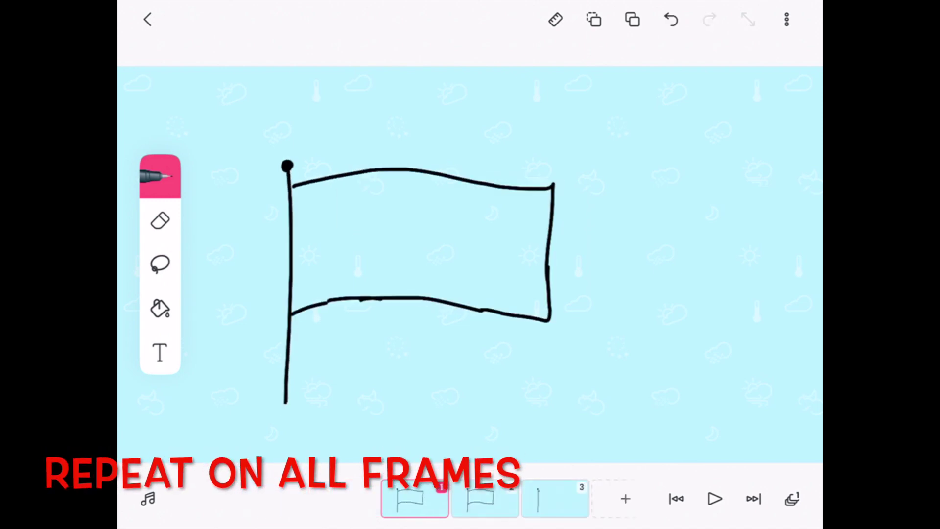
{"action": "left_click", "coordinate": [485, 498]}
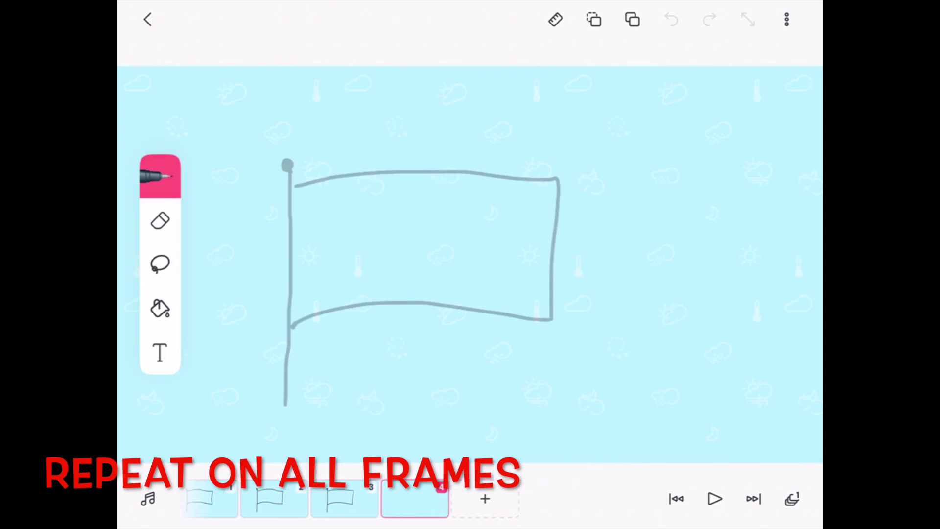
{"action": "left_click", "coordinate": [288, 165]}
{"action": "left_click_drag", "start_coordinate": [291, 169], "coordinate": [284, 402]}
{"action": "left_click_drag", "start_coordinate": [293, 324], "coordinate": [553, 320]}
{"action": "left_click_drag", "start_coordinate": [296, 186], "coordinate": [407, 163]}
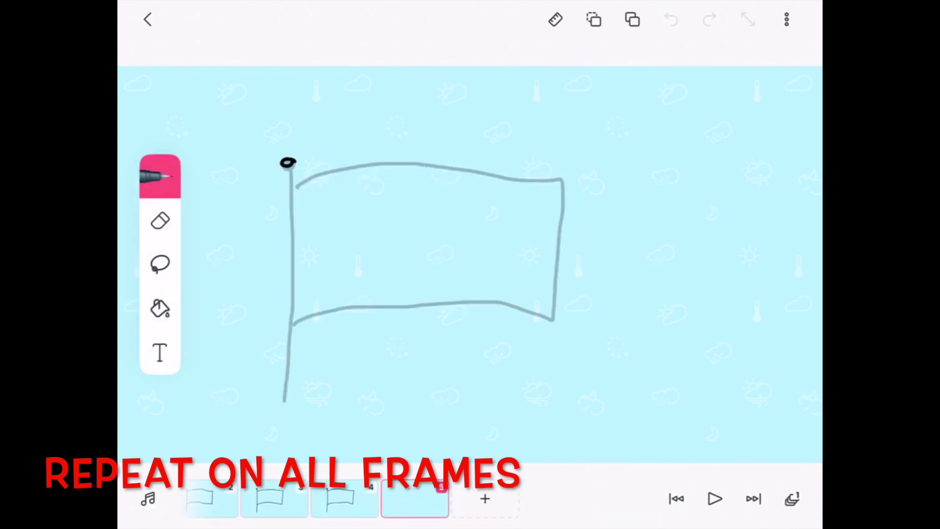
Step: Trace the flag on frames 5 to 7, then play the waving flag animation
{"action": "left_click", "coordinate": [288, 164]}
{"action": "left_click_drag", "start_coordinate": [290, 169], "coordinate": [283, 400]}
{"action": "left_click_drag", "start_coordinate": [292, 324], "coordinate": [553, 319]}
{"action": "mouse_move", "coordinate": [295, 187]}
{"action": "left_mouse_down"}
{"action": "mouse_move", "coordinate": [563, 184]}
{"action": "mouse_move", "coordinate": [561, 279]}
{"action": "left_mouse_up"}
{"action": "key", "text": "ctrl+z"}
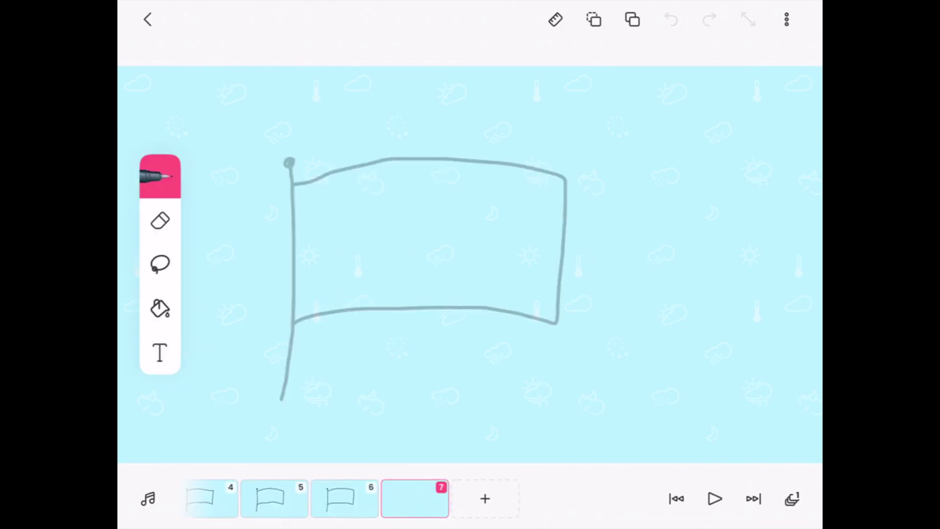
{"action": "left_click", "coordinate": [289, 163]}
{"action": "left_click_drag", "start_coordinate": [291, 169], "coordinate": [278, 404]}
{"action": "key", "text": "ctrl+z"}
{"action": "left_click_drag", "start_coordinate": [295, 322], "coordinate": [557, 323]}
{"action": "left_click_drag", "start_coordinate": [291, 188], "coordinate": [556, 325]}
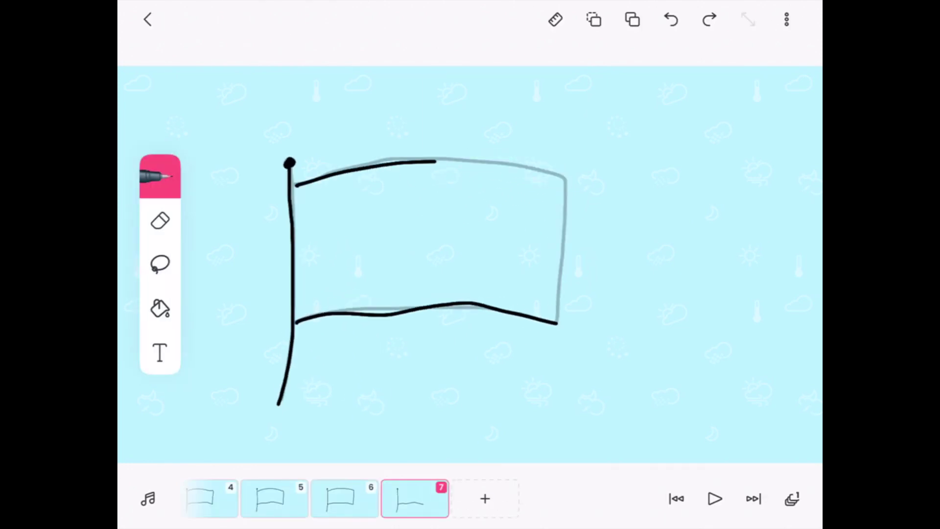
{"action": "key", "text": "space"}
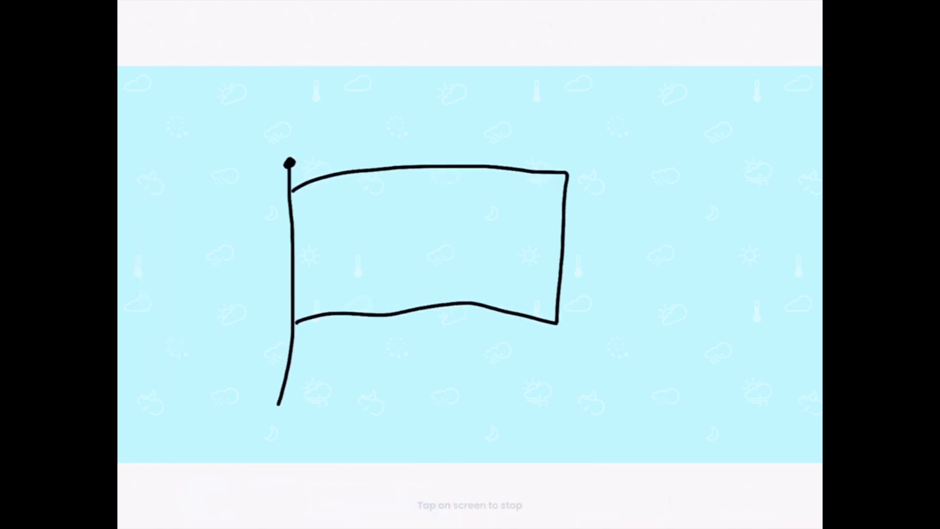